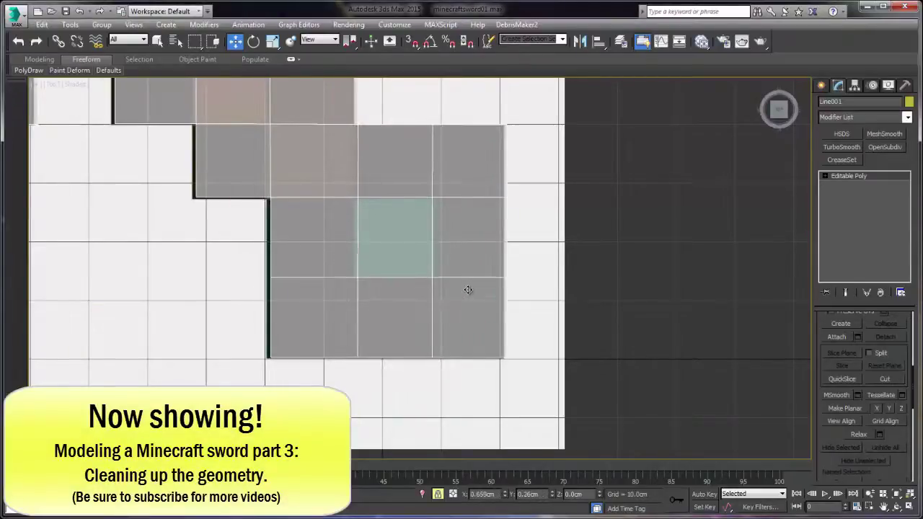
Switch the sword's Editable Poly to Vertex level for editing the lower-left end of the crossguard.
{"action": "middle_click_drag", "start_coordinate": [473, 270], "coordinate": [534, 344]}
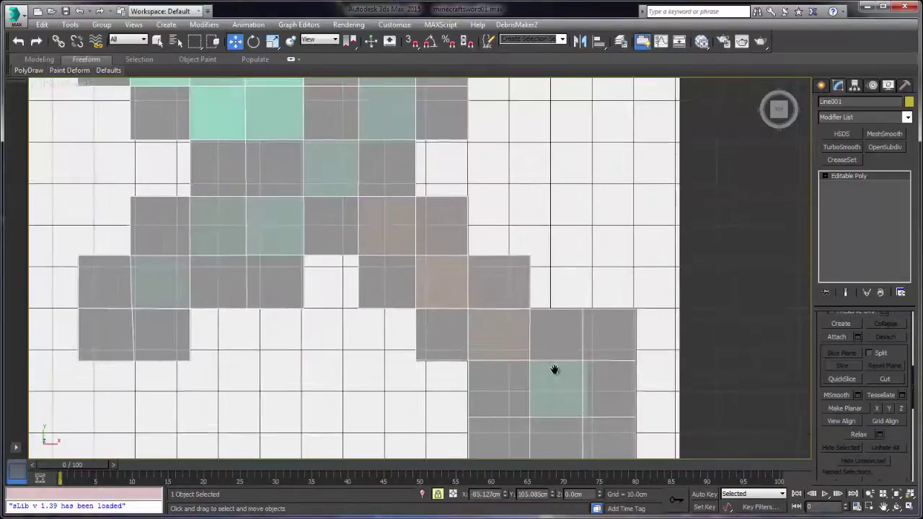
{"action": "middle_click_drag", "start_coordinate": [308, 268], "coordinate": [495, 259]}
{"action": "scroll", "coordinate": [292, 267], "scroll_direction": "up", "scroll_amount": 4}
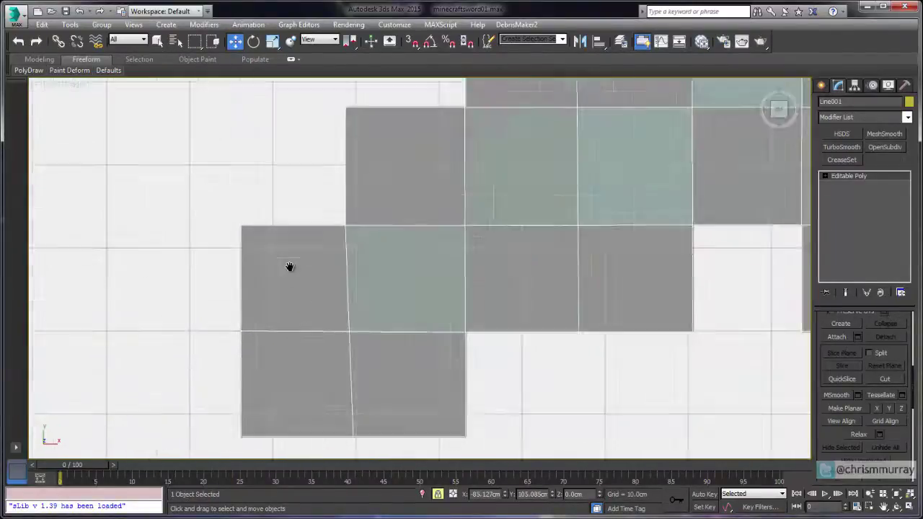
{"action": "middle_click_drag", "start_coordinate": [291, 267], "coordinate": [317, 189]}
{"action": "left_click", "coordinate": [825, 177]}
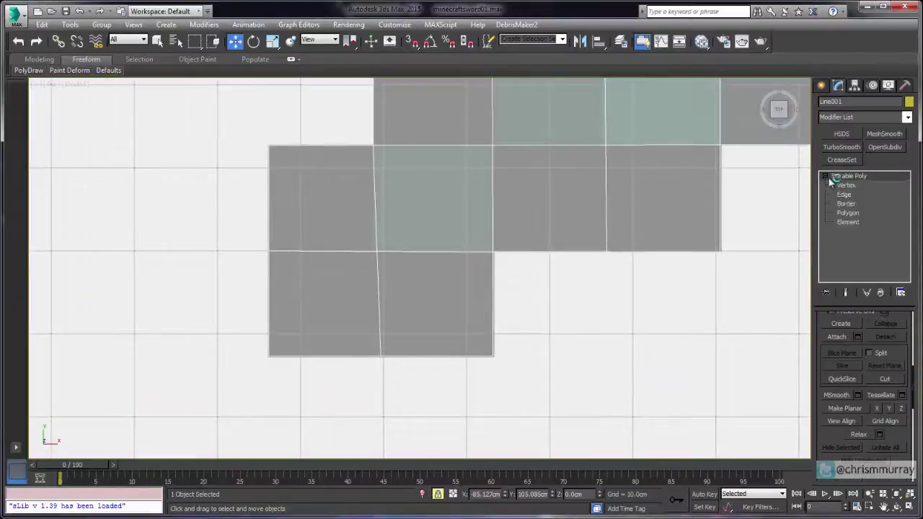
{"action": "left_click", "coordinate": [845, 185]}
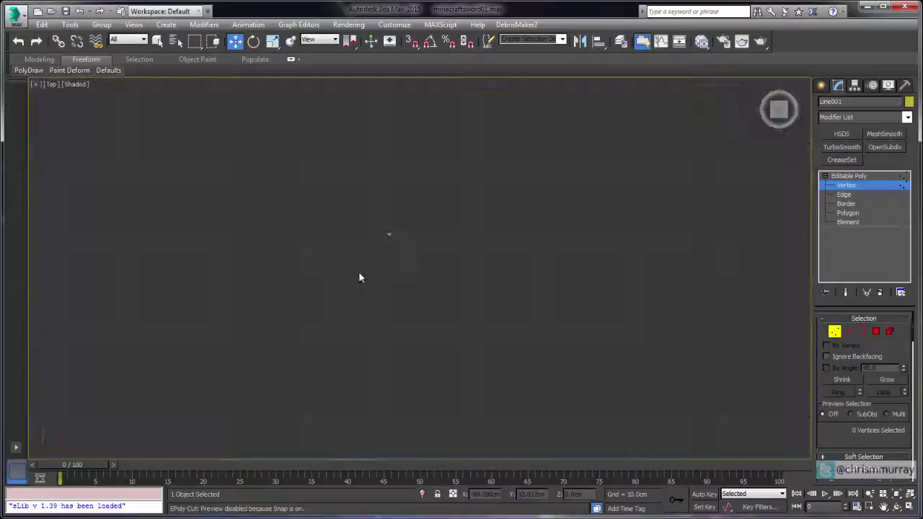
Try freely moving the misaligned middle vertex between the crossguard's lower-left squares to straighten the edges.
{"action": "left_click", "coordinate": [378, 253]}
{"action": "left_click_drag", "start_coordinate": [386, 242], "coordinate": [377, 260]}
{"action": "right_click", "coordinate": [377, 260]}
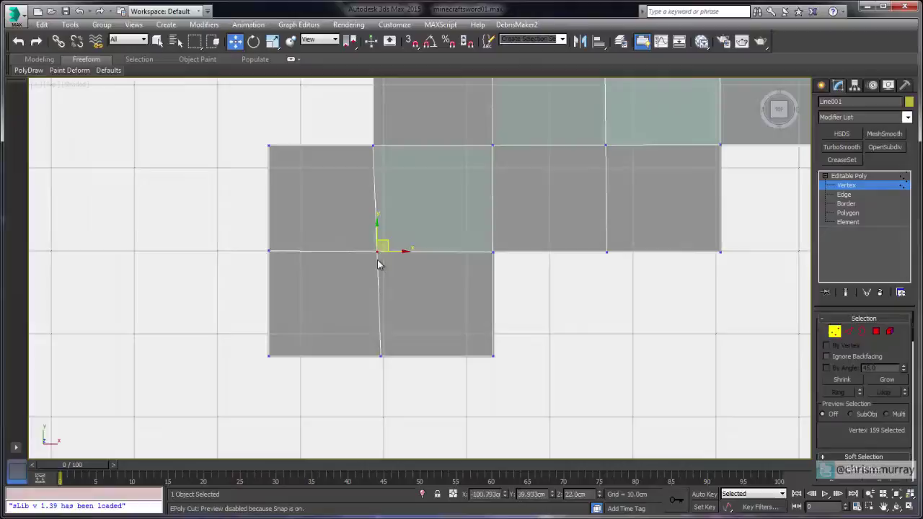
{"action": "key", "text": "minus"}
{"action": "scroll", "coordinate": [387, 254], "scroll_direction": "up", "scroll_amount": 3}
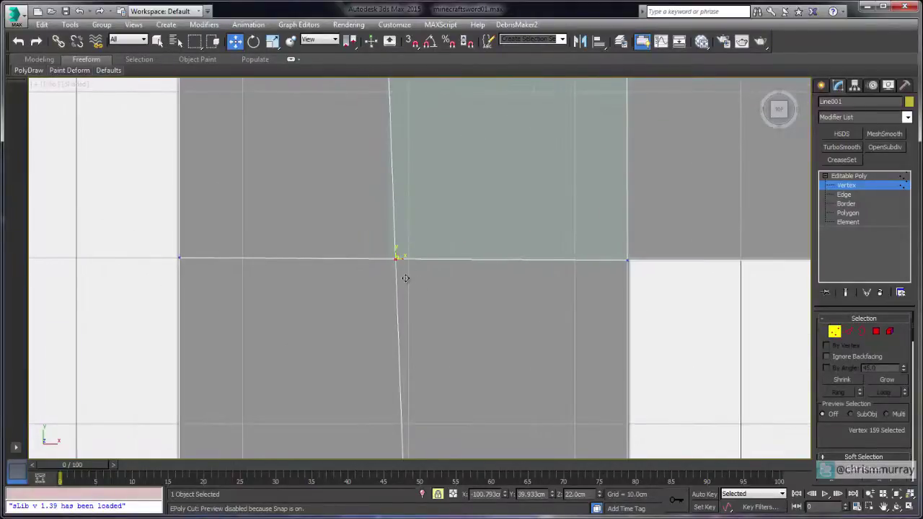
{"action": "left_click_drag", "start_coordinate": [406, 278], "coordinate": [399, 278]}
{"action": "left_click_drag", "start_coordinate": [581, 251], "coordinate": [661, 288]}
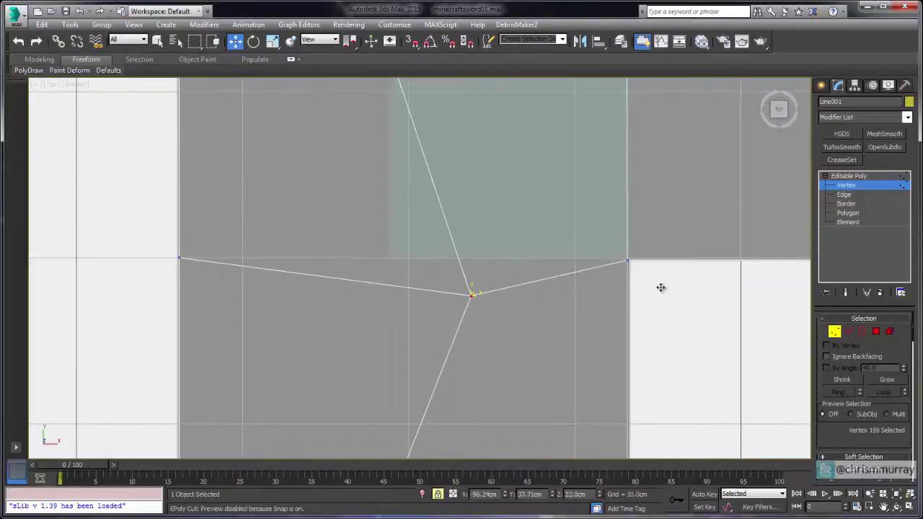
{"action": "key", "text": "ctrl+z"}
{"action": "key", "text": "space"}
{"action": "left_click_drag", "start_coordinate": [617, 249], "coordinate": [649, 279]}
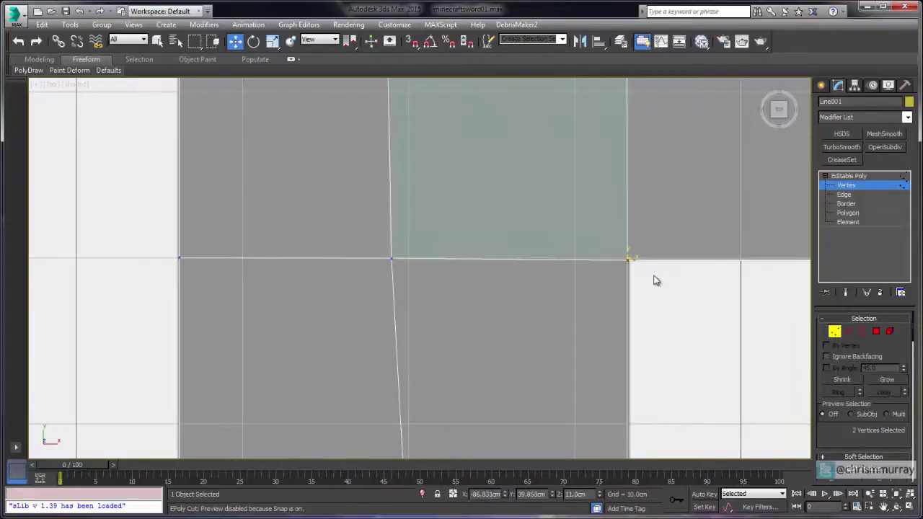
{"action": "key", "text": "ctrl+z"}
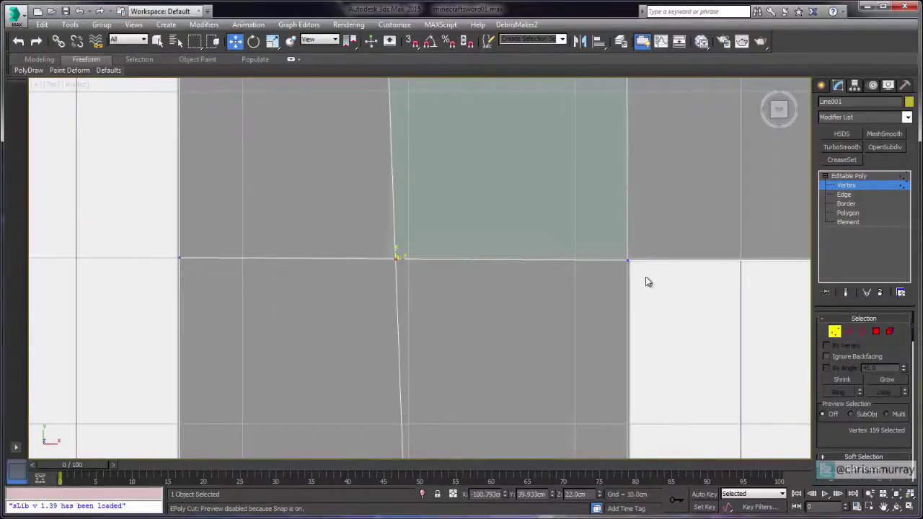
Shift the middle vertex between the crossguard's lower-left squares left along X to straighten the vertical edge above it.
{"action": "left_click_drag", "start_coordinate": [330, 271], "coordinate": [329, 272]}
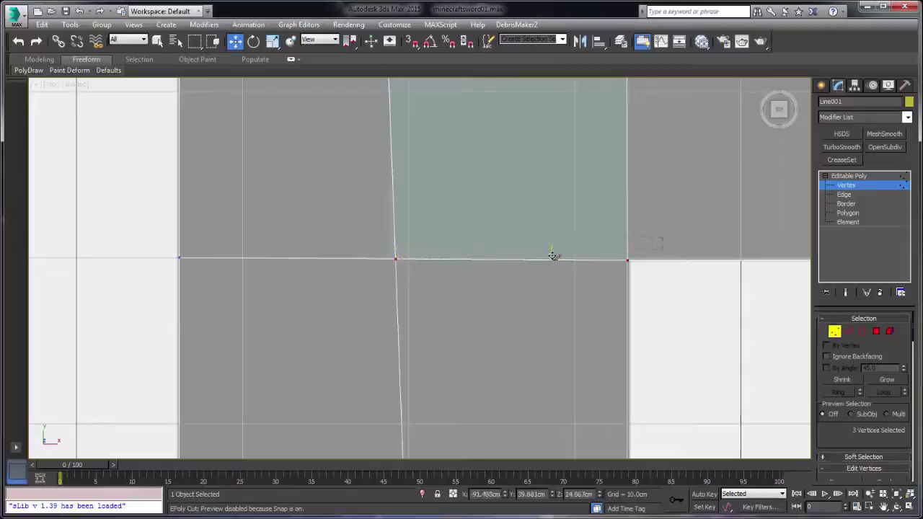
{"action": "left_click_drag", "start_coordinate": [551, 252], "coordinate": [545, 253]}
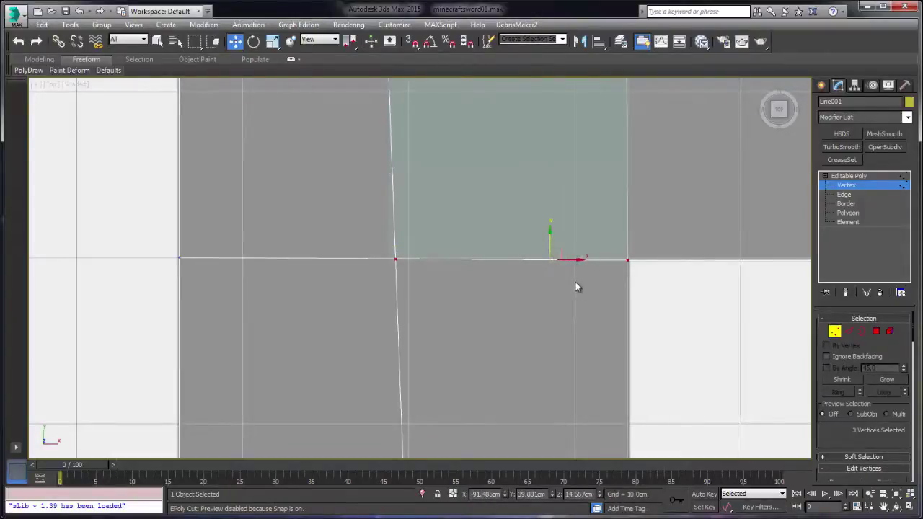
{"action": "left_click", "coordinate": [397, 259]}
{"action": "left_click_drag", "start_coordinate": [423, 259], "coordinate": [415, 260]}
Shift the bottom middle vertex of the crossguard's lower-left squares along X until it lines up vertically with the vertex above.
{"action": "scroll", "coordinate": [416, 261], "scroll_direction": "down", "scroll_amount": 2}
{"action": "middle_click_drag", "start_coordinate": [416, 260], "coordinate": [433, 212]}
{"action": "left_click_drag", "start_coordinate": [403, 374], "coordinate": [433, 358]}
{"action": "scroll", "coordinate": [434, 358], "scroll_direction": "up", "scroll_amount": 5}
{"action": "middle_click_drag", "start_coordinate": [433, 356], "coordinate": [455, 429]}
{"action": "left_click_drag", "start_coordinate": [436, 418], "coordinate": [437, 417]}
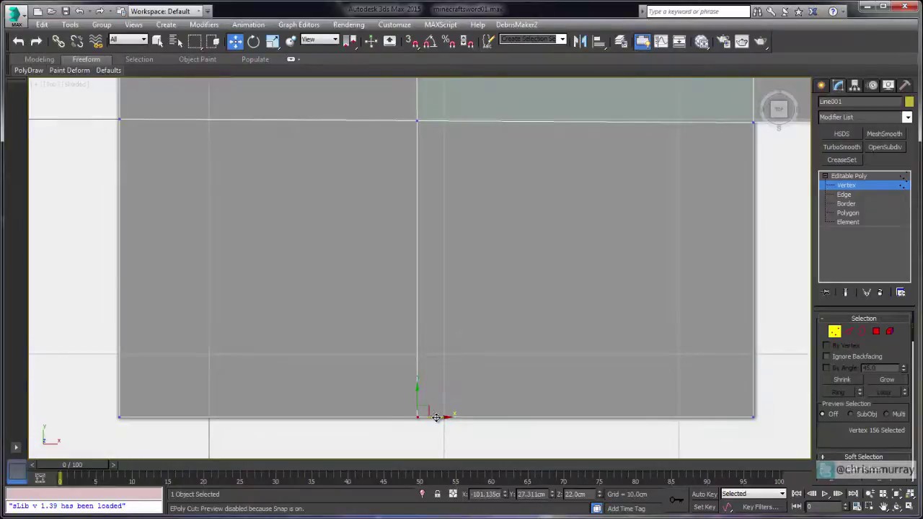
Nudge the bottom row of vertices on the crossguard's lower-left squares down along Y by about 0.125 cm.
{"action": "scroll", "coordinate": [437, 418], "scroll_direction": "down", "scroll_amount": 2}
{"action": "middle_click_drag", "start_coordinate": [438, 419], "coordinate": [437, 416]}
{"action": "left_click_drag", "start_coordinate": [174, 388], "coordinate": [653, 443]}
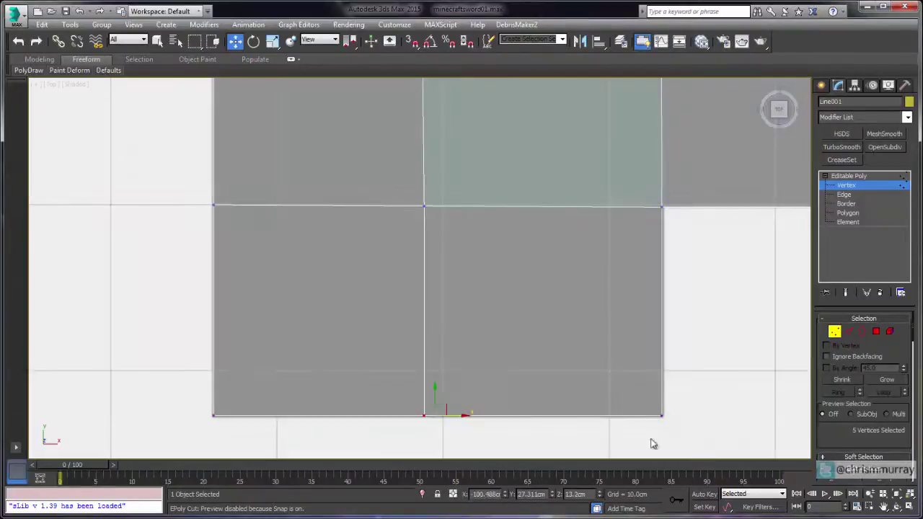
{"action": "left_click_drag", "start_coordinate": [434, 393], "coordinate": [435, 396]}
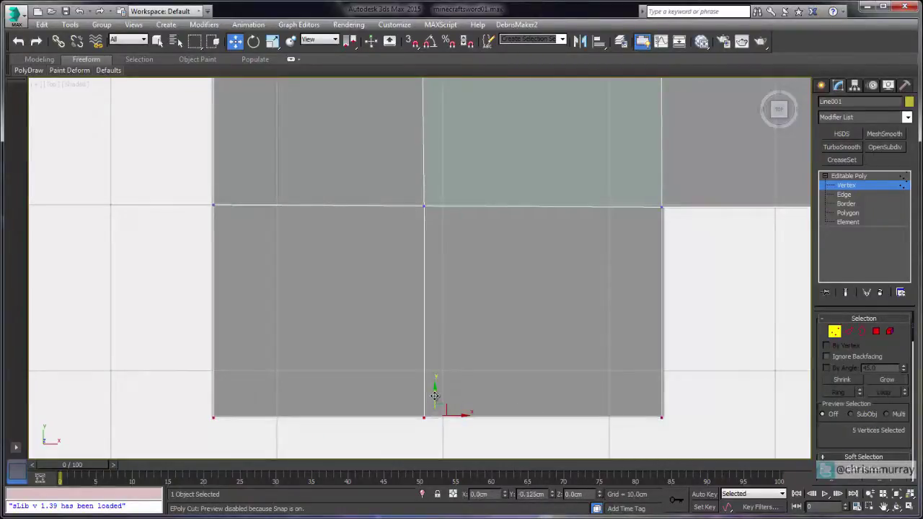
Select the horizontal vertex row across the sword at the top edge of the crossguard's lower-left end, ready for Make Planar.
{"action": "scroll", "coordinate": [435, 396], "scroll_direction": "down", "scroll_amount": 2}
{"action": "middle_click_drag", "start_coordinate": [435, 396], "coordinate": [374, 396]}
{"action": "middle_click_drag", "start_coordinate": [425, 369], "coordinate": [414, 472]}
{"action": "scroll", "coordinate": [465, 406], "scroll_direction": "down", "scroll_amount": 3}
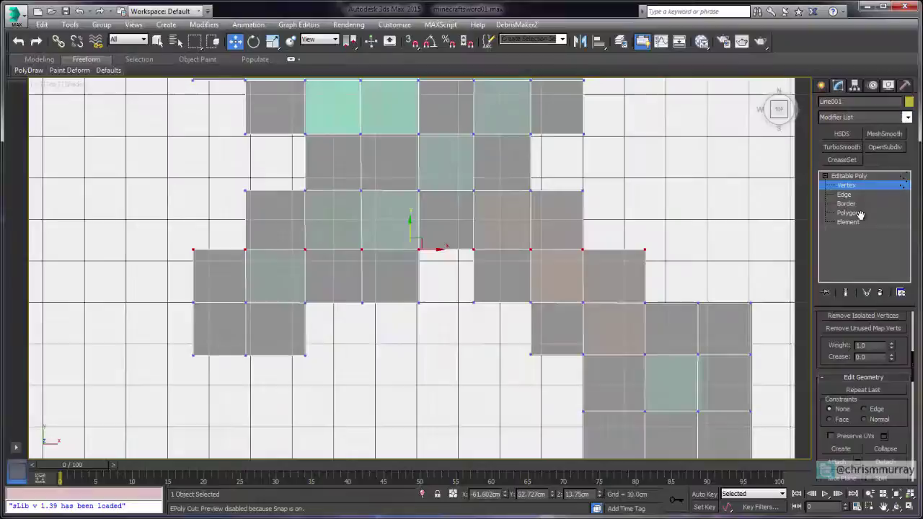
{"action": "scroll", "coordinate": [860, 214], "scroll_direction": "down", "scroll_amount": 5}
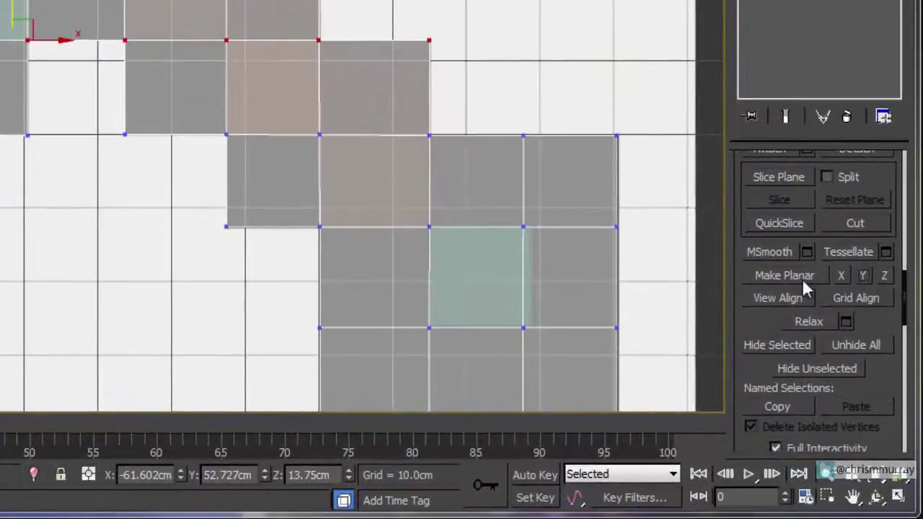
Try Make Planar in X and in Z on the selected vertex row in an orbited view.
{"action": "middle_click_drag", "start_coordinate": [505, 282], "coordinate": [294, 98], "text": "alt"}
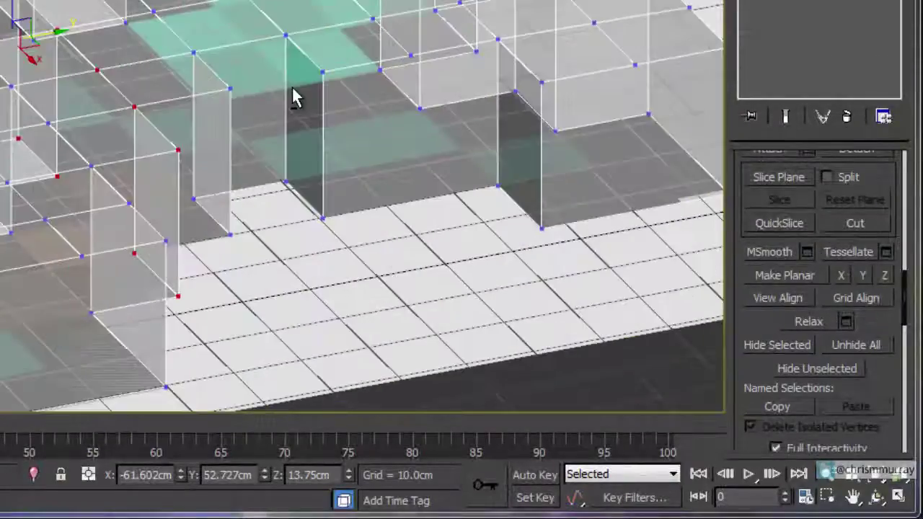
{"action": "left_click", "coordinate": [844, 276]}
{"action": "key", "text": "ctrl+z"}
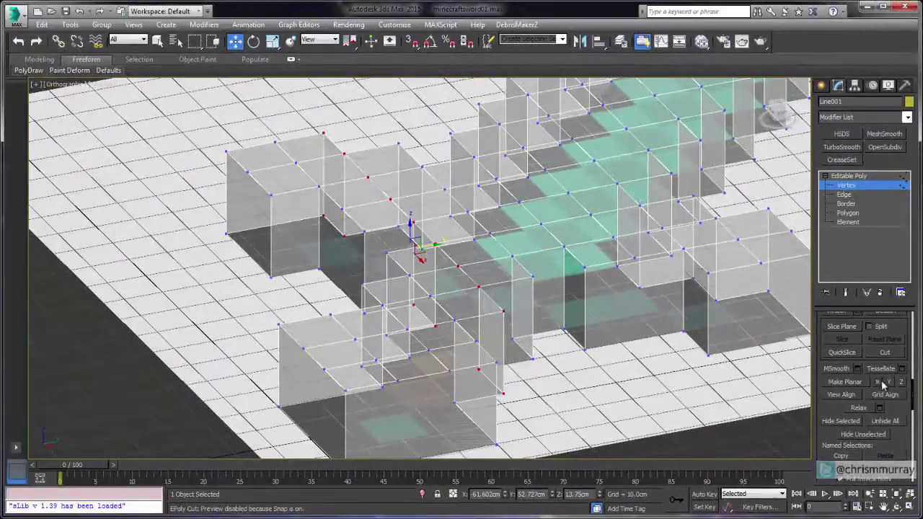
{"action": "left_click", "coordinate": [902, 384]}
{"action": "key", "text": "ctrl+z"}
Return to the Top view and make the next vertex row down, level with the handle end's top edge, planar in Y.
{"action": "key", "text": "t"}
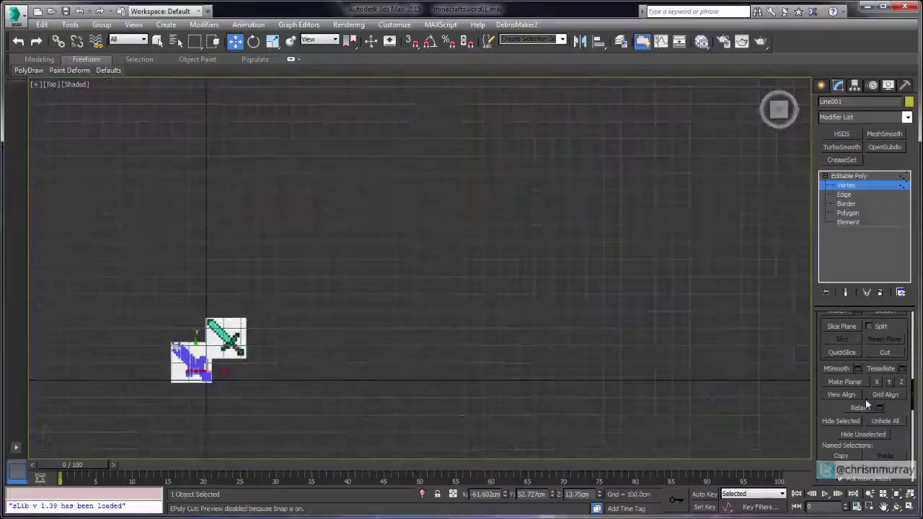
{"action": "key", "text": "z"}
{"action": "scroll", "coordinate": [470, 315], "scroll_direction": "down", "scroll_amount": 1}
{"action": "scroll", "coordinate": [469, 315], "scroll_direction": "down", "scroll_amount": 4}
{"action": "scroll", "coordinate": [469, 315], "scroll_direction": "down", "scroll_amount": 2}
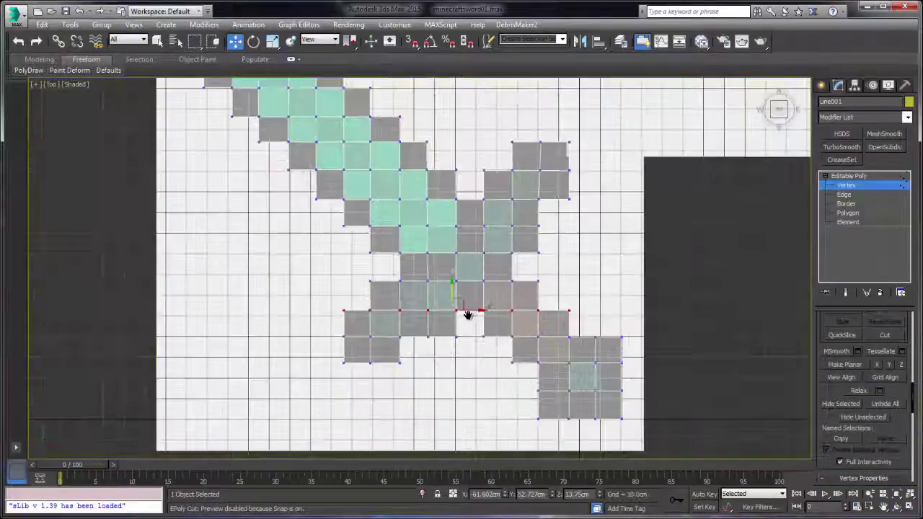
{"action": "scroll", "coordinate": [469, 313], "scroll_direction": "up", "scroll_amount": 4}
{"action": "left_click_drag", "start_coordinate": [629, 361], "coordinate": [790, 377]}
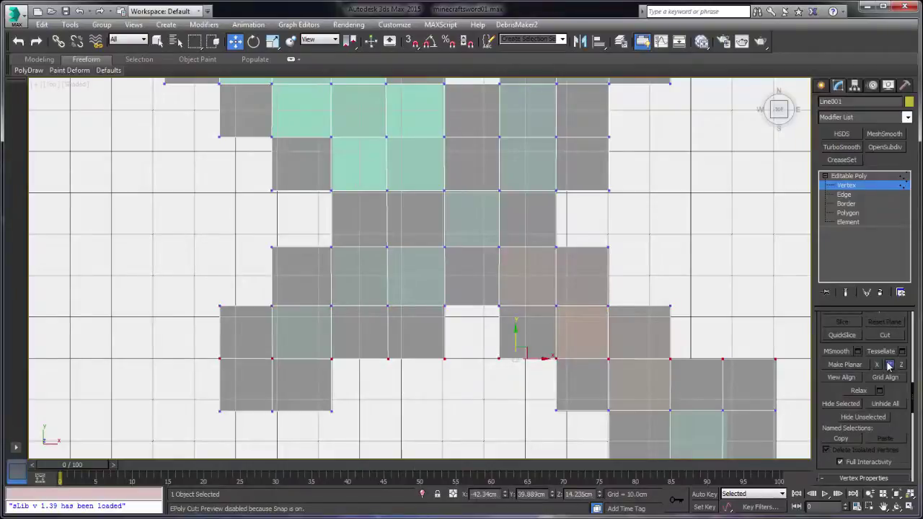
{"action": "left_click", "coordinate": [889, 366]}
Make the three lowest vertex rows planar in Y one by one, down to the bottom edge of the handle end.
{"action": "middle_click_drag", "start_coordinate": [654, 391], "coordinate": [614, 371]}
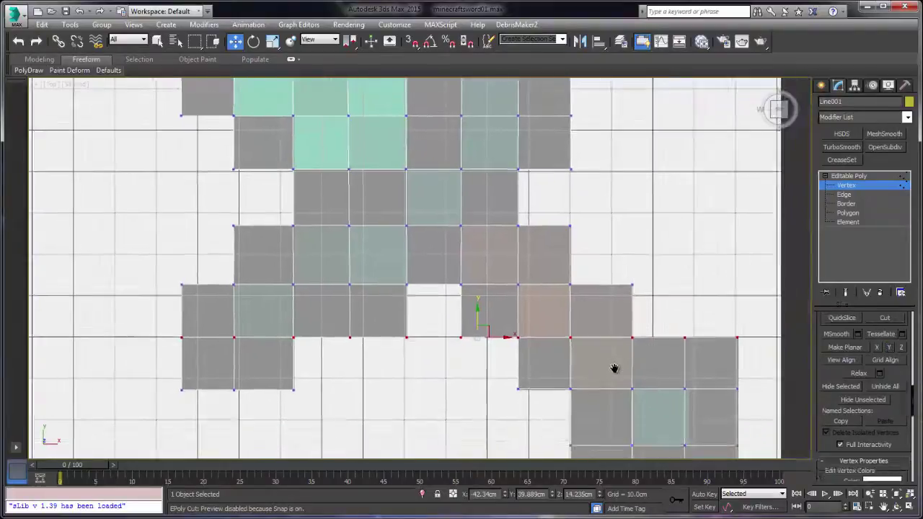
{"action": "scroll", "coordinate": [275, 357], "scroll_direction": "down", "scroll_amount": 2}
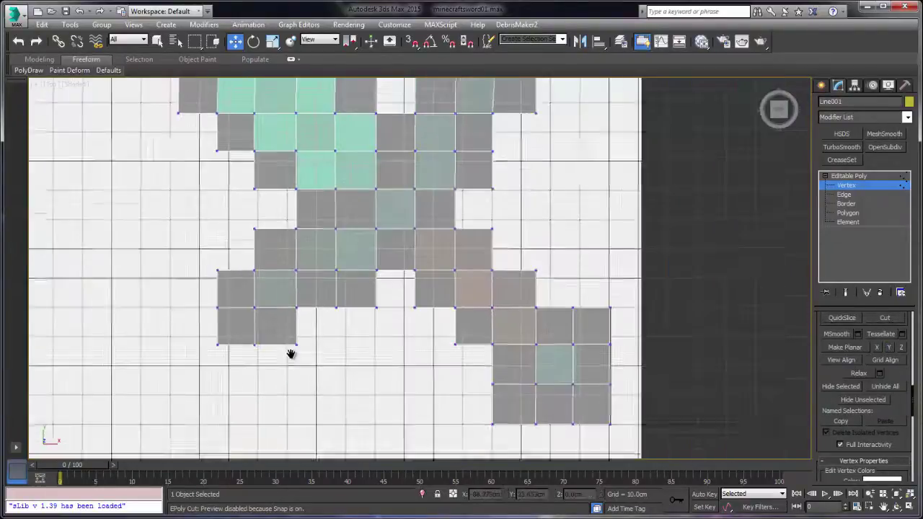
{"action": "left_click_drag", "start_coordinate": [203, 317], "coordinate": [653, 353]}
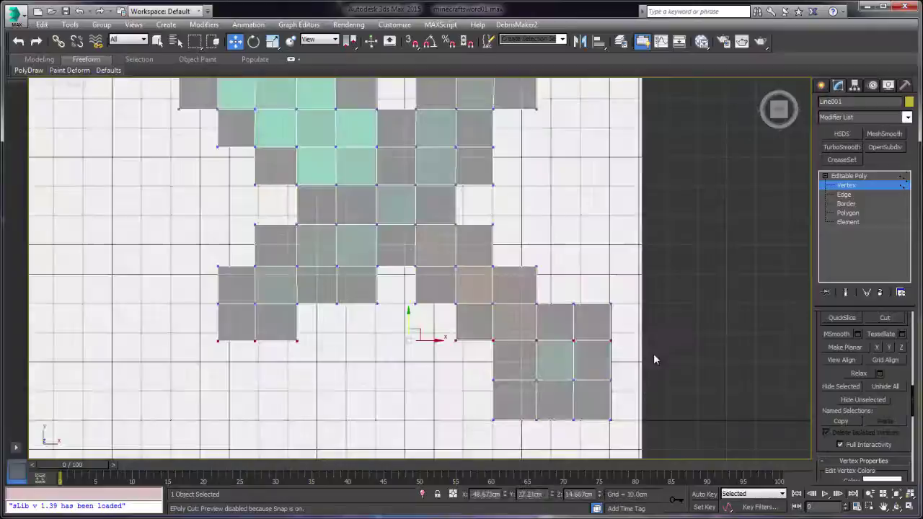
{"action": "left_click", "coordinate": [889, 348]}
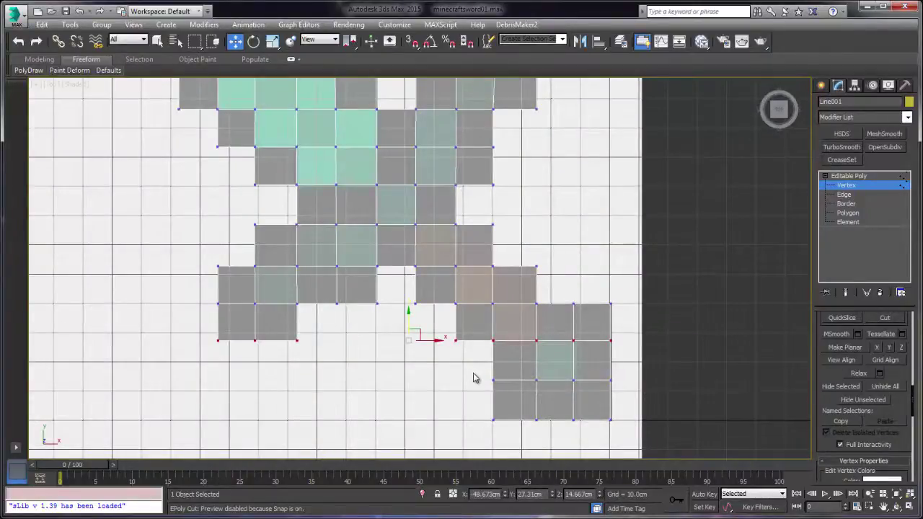
{"action": "left_click_drag", "start_coordinate": [633, 390], "coordinate": [633, 390]}
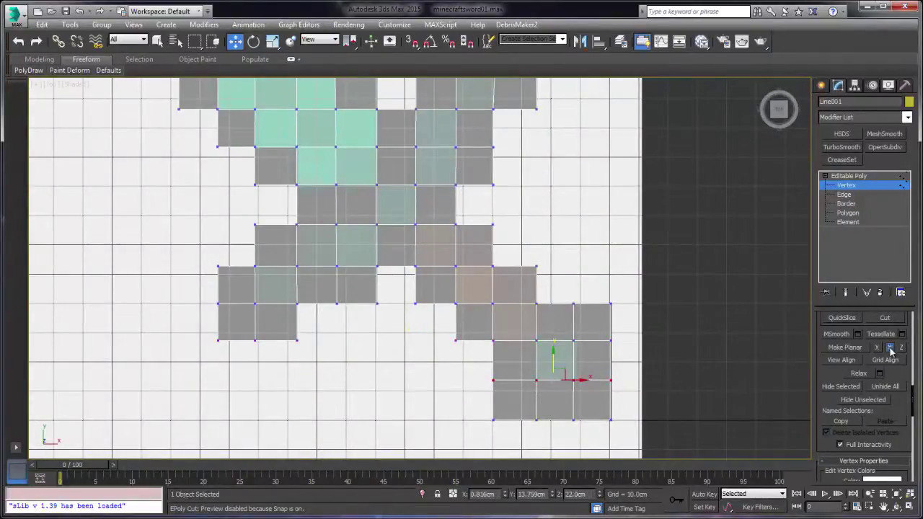
{"action": "left_click_drag", "start_coordinate": [638, 438], "coordinate": [638, 438]}
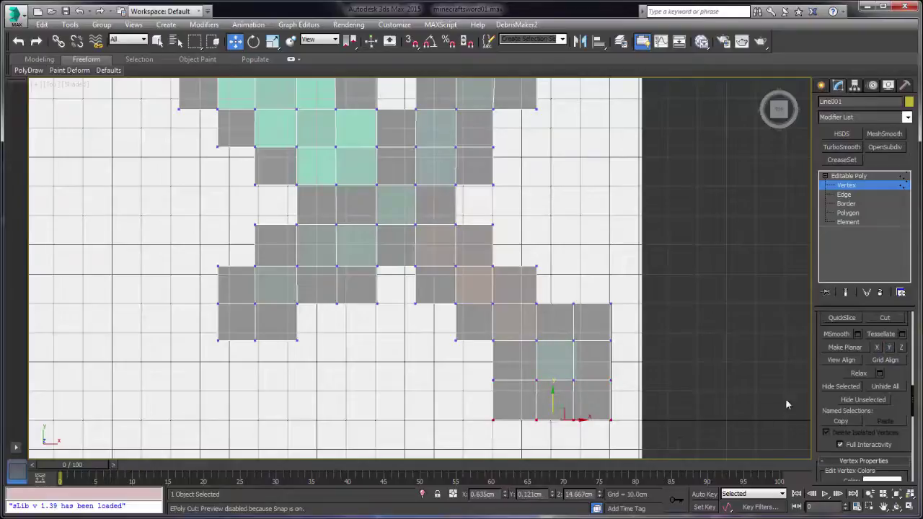
{"action": "left_click", "coordinate": [890, 350]}
Make the three vertex rows around the crossguard's centre planar in Y one by one, working upward.
{"action": "middle_click_drag", "start_coordinate": [404, 294], "coordinate": [411, 377]}
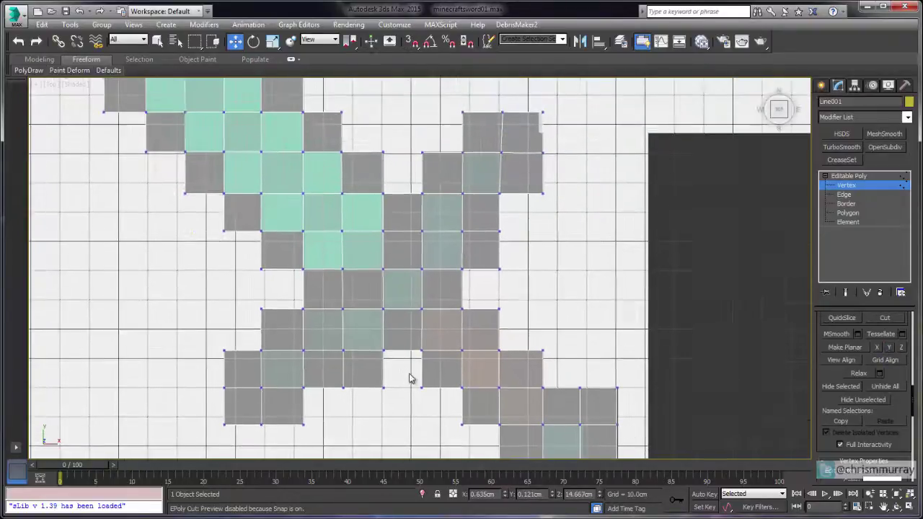
{"action": "left_click_drag", "start_coordinate": [238, 284], "coordinate": [526, 339]}
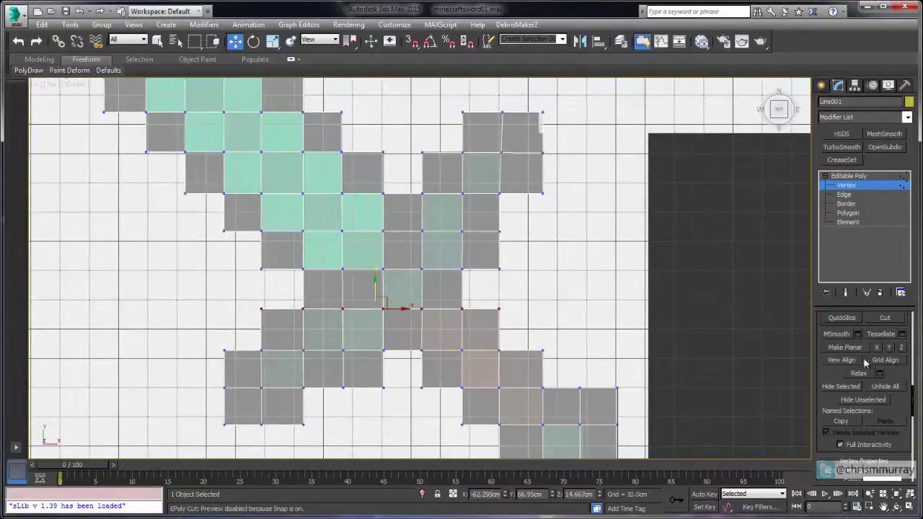
{"action": "left_click", "coordinate": [889, 349]}
{"action": "left_click_drag", "start_coordinate": [241, 249], "coordinate": [530, 289]}
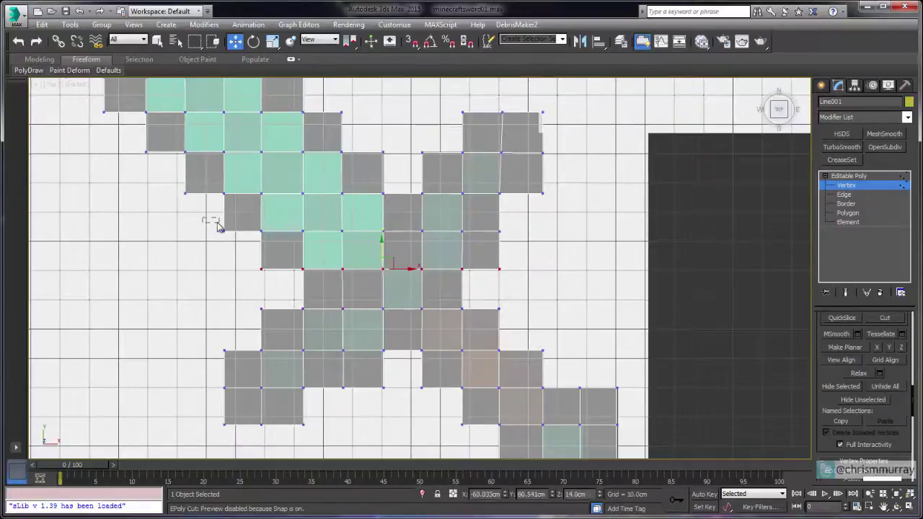
{"action": "left_click_drag", "start_coordinate": [218, 223], "coordinate": [532, 254]}
{"action": "left_click", "coordinate": [889, 352]}
Make the next three vertex rows planar in Y, up to the top edge of the crossguard's upper-right end.
{"action": "middle_click_drag", "start_coordinate": [535, 211], "coordinate": [527, 272]}
{"action": "left_click_drag", "start_coordinate": [549, 248], "coordinate": [154, 269]}
{"action": "left_click", "coordinate": [895, 350]}
{"action": "left_click_drag", "start_coordinate": [554, 210], "coordinate": [157, 223]}
{"action": "left_click", "coordinate": [889, 348]}
{"action": "middle_click_drag", "start_coordinate": [487, 185], "coordinate": [530, 226]}
{"action": "left_click_drag", "start_coordinate": [123, 202], "coordinate": [582, 223]}
{"action": "left_click", "coordinate": [889, 346]}
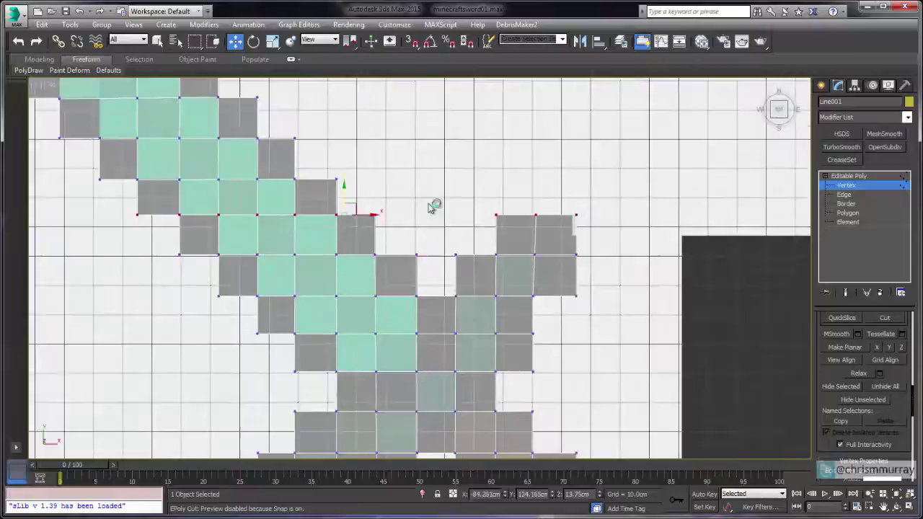
Make the next blade vertex rows planar in Y, up to the bottom edge of the undivided tip section.
{"action": "middle_click_drag", "start_coordinate": [428, 207], "coordinate": [582, 240]}
{"action": "left_click_drag", "start_coordinate": [243, 205], "coordinate": [530, 220]}
{"action": "left_click", "coordinate": [891, 348]}
{"action": "middle_click_drag", "start_coordinate": [472, 159], "coordinate": [579, 222]}
{"action": "left_click_drag", "start_coordinate": [576, 222], "coordinate": [310, 241]}
{"action": "left_click", "coordinate": [889, 348]}
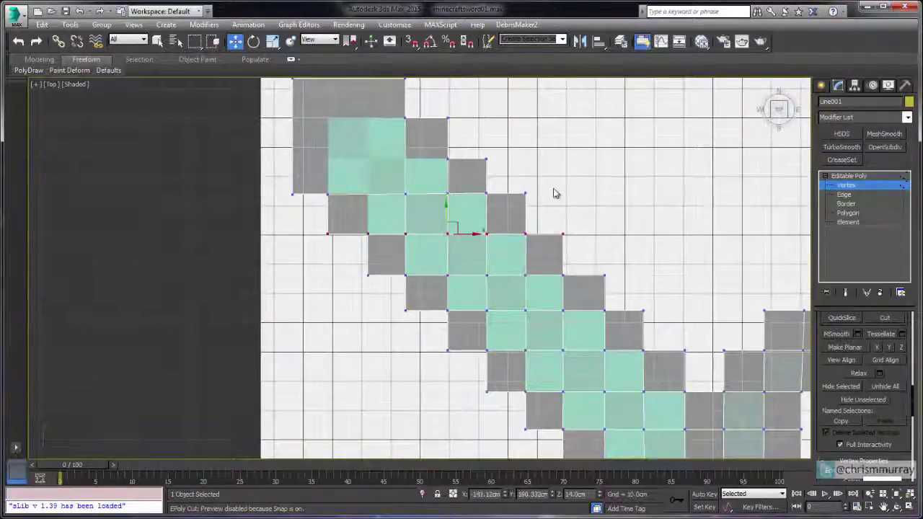
{"action": "left_click_drag", "start_coordinate": [556, 188], "coordinate": [277, 202]}
{"action": "left_click", "coordinate": [889, 347]}
Cut a vertical edge through the blade tip from the inner vertex on its bottom edge up to its top edge.
{"action": "middle_click_drag", "start_coordinate": [452, 171], "coordinate": [546, 295]}
{"action": "scroll", "coordinate": [546, 294], "scroll_direction": "up", "scroll_amount": 2}
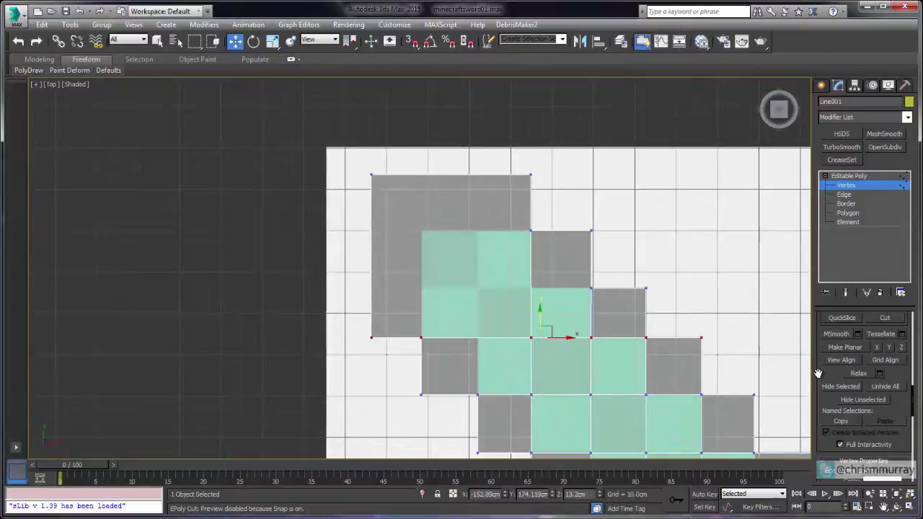
{"action": "right_click", "coordinate": [417, 321]}
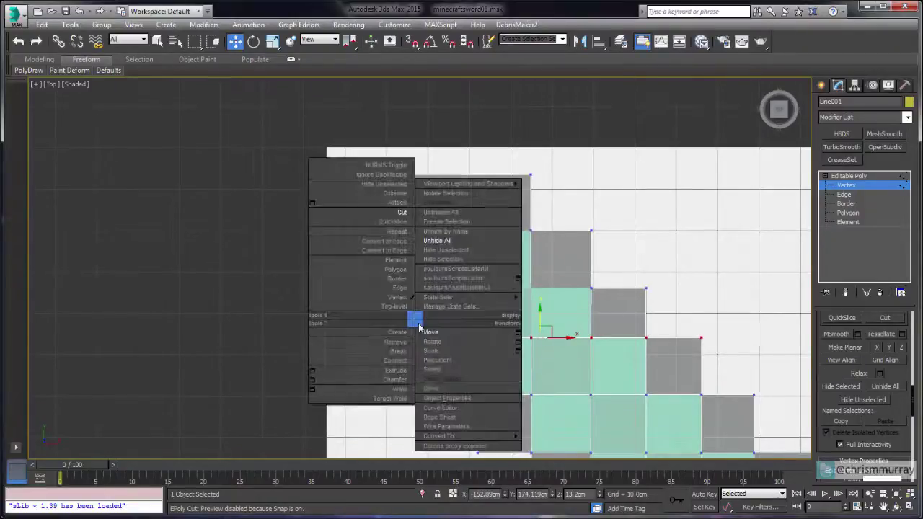
{"action": "left_click", "coordinate": [407, 212]}
{"action": "left_click", "coordinate": [422, 337]}
{"action": "left_click", "coordinate": [422, 175]}
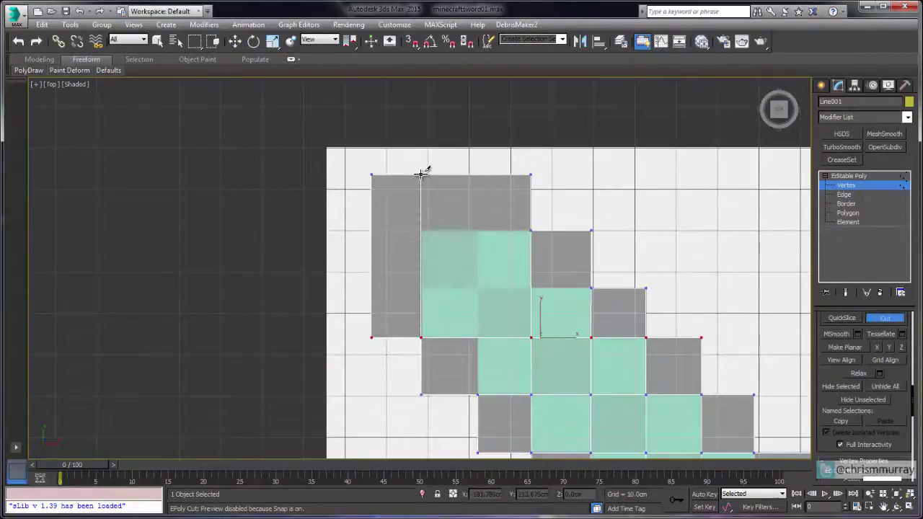
Cut a second vertical edge and two horizontal edges across the blade tip to complete its grid of squares.
{"action": "left_click", "coordinate": [477, 337]}
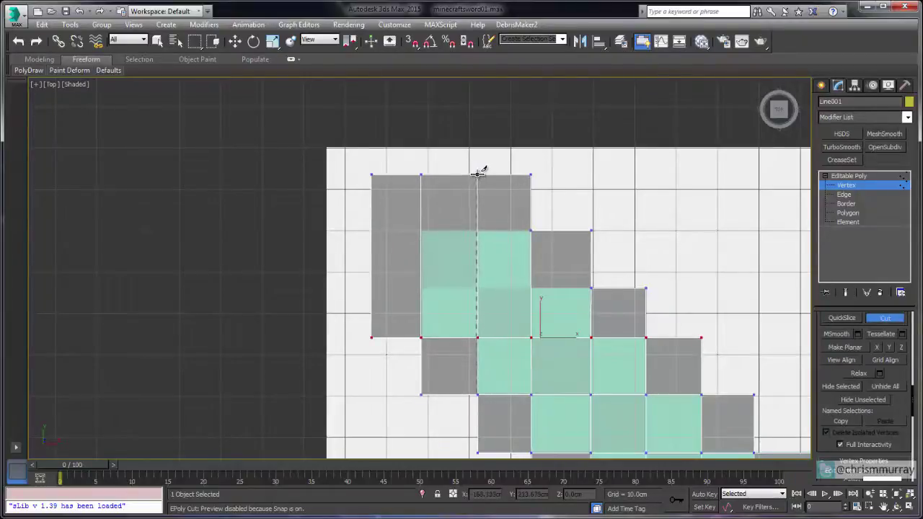
{"action": "left_click", "coordinate": [477, 174]}
{"action": "left_click", "coordinate": [531, 229]}
{"action": "left_click", "coordinate": [371, 230]}
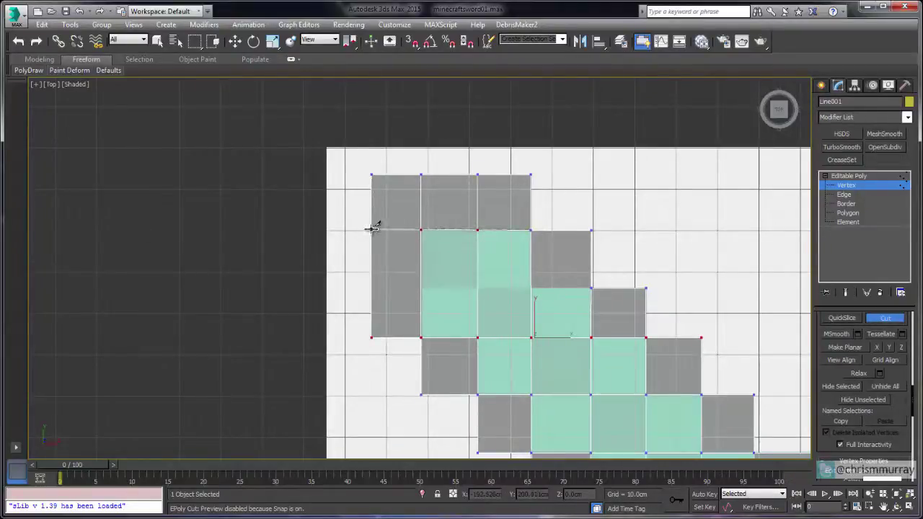
{"action": "right_click", "coordinate": [377, 289]}
{"action": "scroll", "coordinate": [379, 290], "scroll_direction": "down", "scroll_amount": 2}
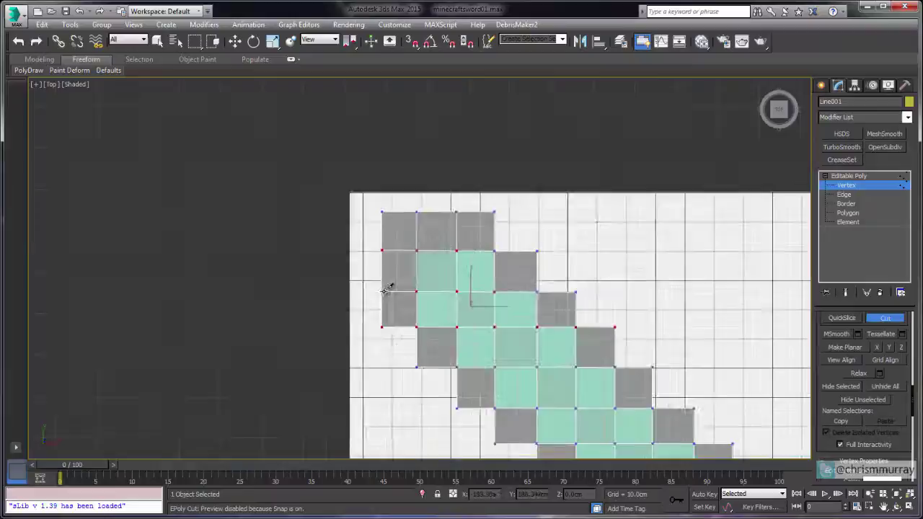
{"action": "right_click", "coordinate": [364, 292]}
Make the four vertex rows of the blade tip planar in Y, one row at a time.
{"action": "left_click", "coordinate": [374, 285]}
{"action": "left_click_drag", "start_coordinate": [375, 283], "coordinate": [602, 306]}
{"action": "left_click", "coordinate": [892, 348]}
{"action": "left_click_drag", "start_coordinate": [375, 235], "coordinate": [556, 263]}
{"action": "left_click", "coordinate": [890, 347]}
{"action": "left_click_drag", "start_coordinate": [372, 316], "coordinate": [635, 340]}
{"action": "left_click", "coordinate": [889, 349]}
{"action": "left_click_drag", "start_coordinate": [366, 205], "coordinate": [533, 224]}
{"action": "left_click", "coordinate": [890, 347]}
Save the scene as a new version named minecraftsword02.max.
{"action": "middle_click_drag", "start_coordinate": [484, 328], "coordinate": [325, 175]}
{"action": "scroll", "coordinate": [325, 176], "scroll_direction": "down", "scroll_amount": 2}
{"action": "left_click", "coordinate": [21, 17]}
{"action": "left_click", "coordinate": [50, 144]}
{"action": "left_click", "coordinate": [384, 362]}
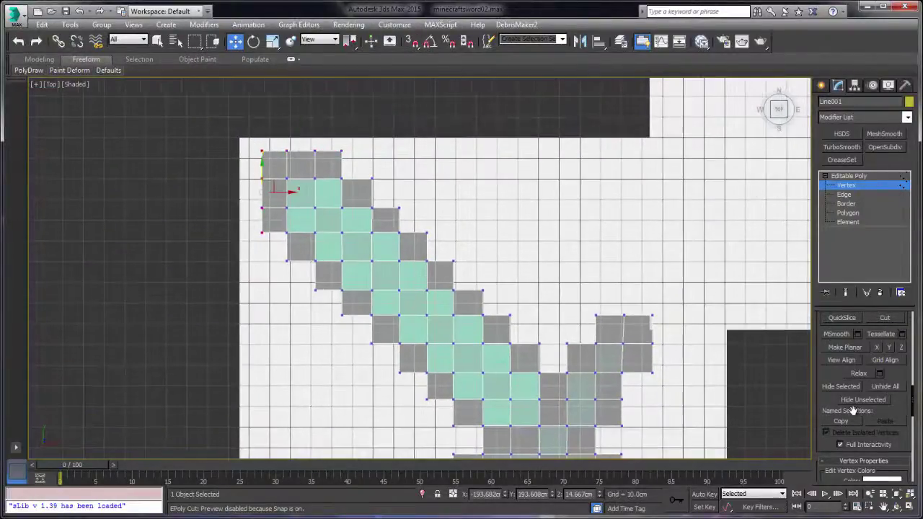
Make the sword's vertex columns planar in X one by one, from the blade tip's outer edge through the fifth column.
{"action": "left_click_drag", "start_coordinate": [278, 142], "coordinate": [324, 300]}
{"action": "left_click", "coordinate": [877, 348]}
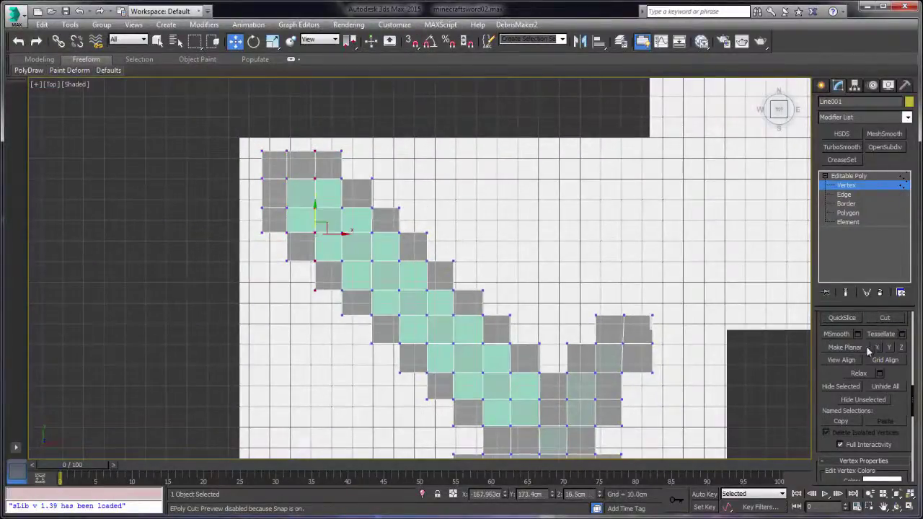
{"action": "left_click", "coordinate": [877, 348]}
{"action": "left_click_drag", "start_coordinate": [334, 142], "coordinate": [358, 346]}
{"action": "left_click", "coordinate": [877, 348]}
{"action": "left_click_drag", "start_coordinate": [389, 166], "coordinate": [363, 354]}
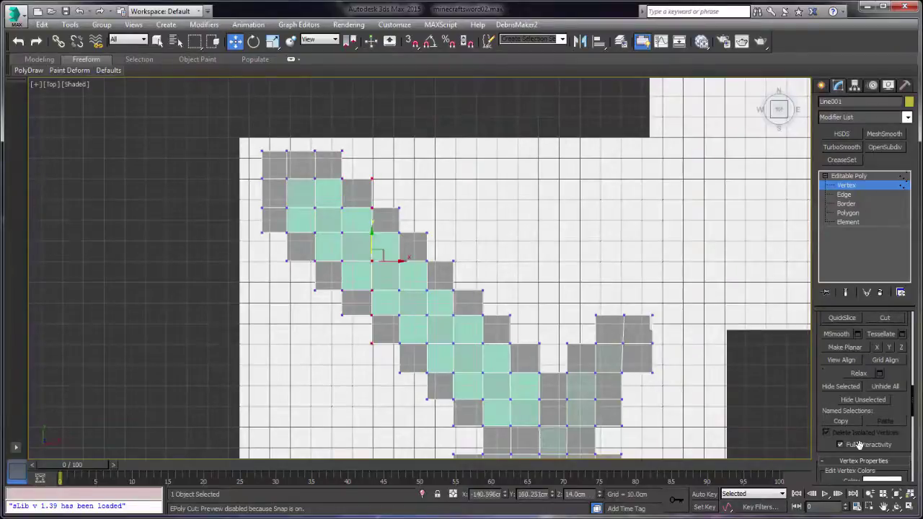
Make the sixth to eighth vertex columns planar in X, including the lower-left crossguard vertices that share a column.
{"action": "left_click_drag", "start_coordinate": [391, 216], "coordinate": [410, 388]}
{"action": "left_click", "coordinate": [878, 350]}
{"action": "left_click_drag", "start_coordinate": [421, 225], "coordinate": [436, 427]}
{"action": "left_click", "coordinate": [877, 350]}
{"action": "left_click_drag", "start_coordinate": [446, 253], "coordinate": [458, 439]}
{"action": "scroll", "coordinate": [459, 437], "scroll_direction": "down", "scroll_amount": 2}
{"action": "middle_click_drag", "start_coordinate": [459, 438], "coordinate": [458, 298]}
{"action": "left_click_drag", "start_coordinate": [428, 142], "coordinate": [450, 395]}
{"action": "left_click", "coordinate": [878, 347]}
{"action": "left_click_drag", "start_coordinate": [443, 160], "coordinate": [459, 381]}
{"action": "left_click", "coordinate": [877, 347]}
Make the ninth and tenth vertex columns, running through the lower blade and the crossguard's lower-left arm, planar in X.
{"action": "left_click_drag", "start_coordinate": [469, 181], "coordinate": [481, 376]}
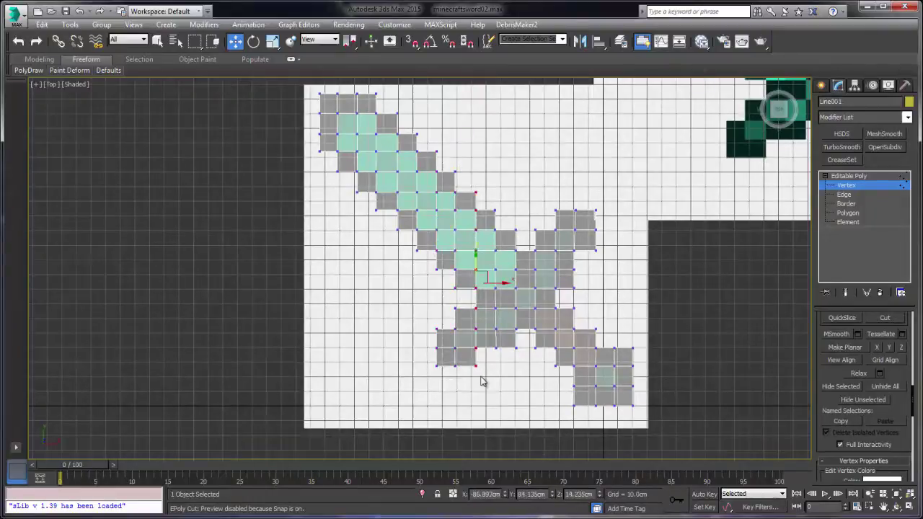
{"action": "right_click", "coordinate": [479, 283]}
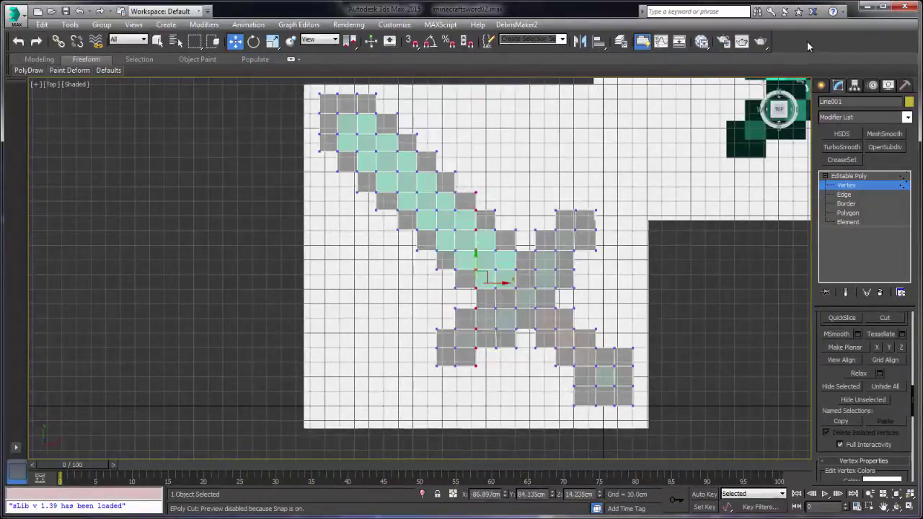
{"action": "middle_click_drag", "start_coordinate": [486, 202], "coordinate": [474, 189]}
{"action": "left_click_drag", "start_coordinate": [474, 189], "coordinate": [498, 368]}
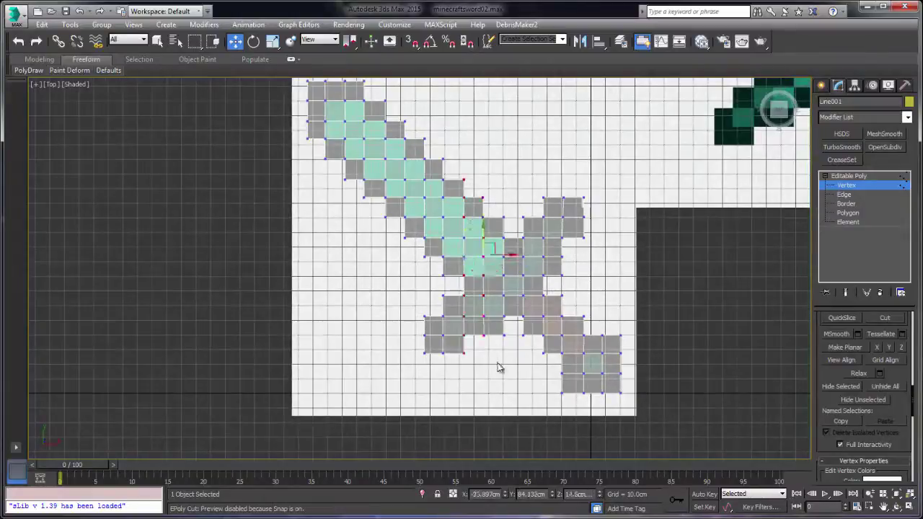
{"action": "left_click", "coordinate": [877, 348]}
Make the remaining vertex columns planar in X, from the crossguard's centre to the outer edge of the pommel.
{"action": "left_click_drag", "start_coordinate": [496, 208], "coordinate": [533, 345]}
{"action": "left_click_drag", "start_coordinate": [539, 188], "coordinate": [566, 402]}
{"action": "left_click_drag", "start_coordinate": [571, 182], "coordinate": [594, 375]}
{"action": "left_click_drag", "start_coordinate": [596, 327], "coordinate": [608, 405]}
{"action": "left_click_drag", "start_coordinate": [615, 326], "coordinate": [635, 414]}
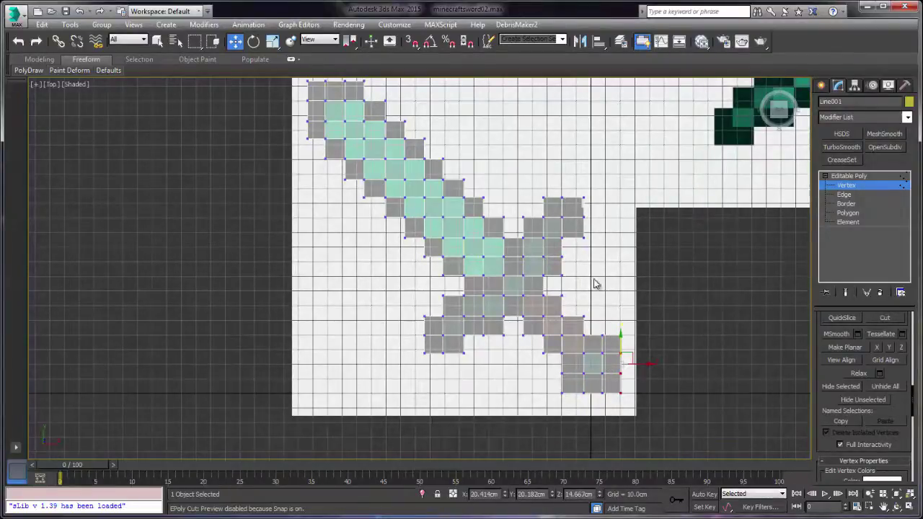
Turn off see-through display for the sword and examine the straightened mesh from an angled view.
{"action": "middle_click_drag", "start_coordinate": [537, 298], "coordinate": [545, 307]}
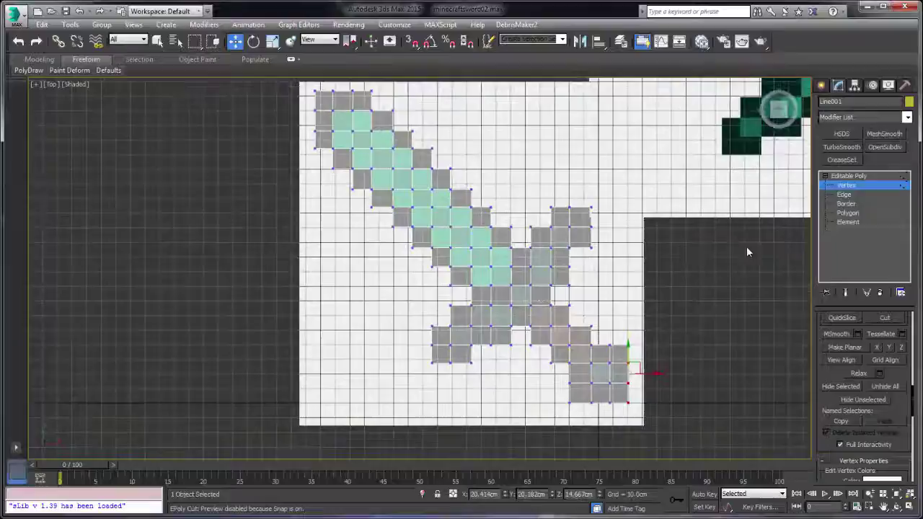
{"action": "key", "text": "alt+x"}
{"action": "middle_click_drag", "start_coordinate": [622, 329], "coordinate": [515, 246], "text": "alt"}
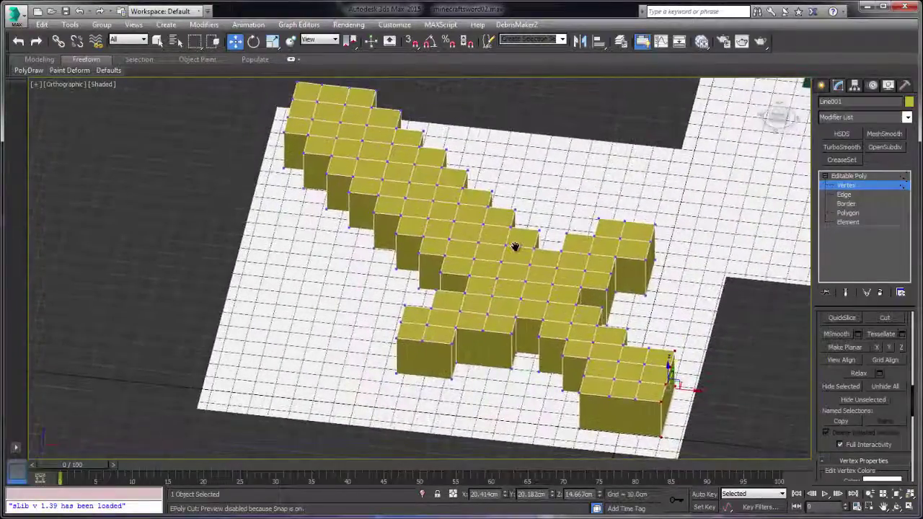
{"action": "mouse_move", "coordinate": [383, 166]}
{"action": "middle_mouse_down"}
{"action": "mouse_move", "coordinate": [430, 223]}
{"action": "mouse_move", "coordinate": [373, 168]}
{"action": "middle_mouse_up"}
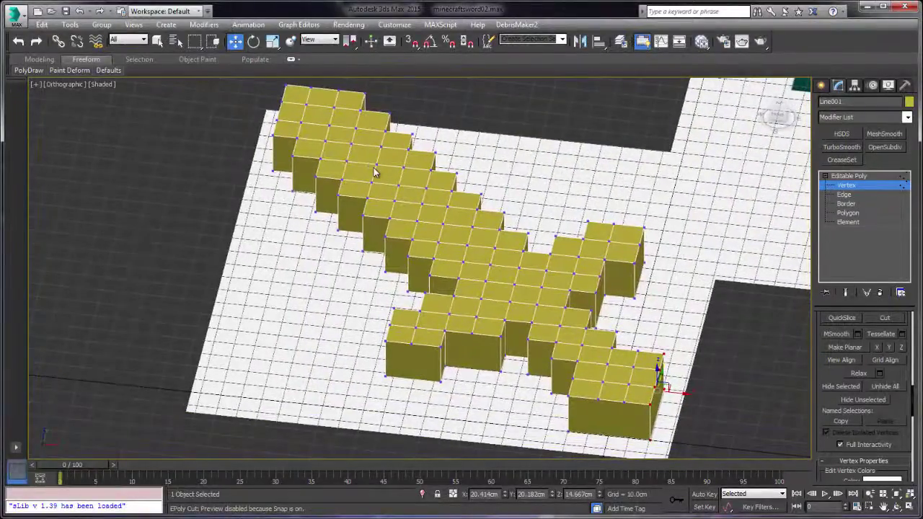